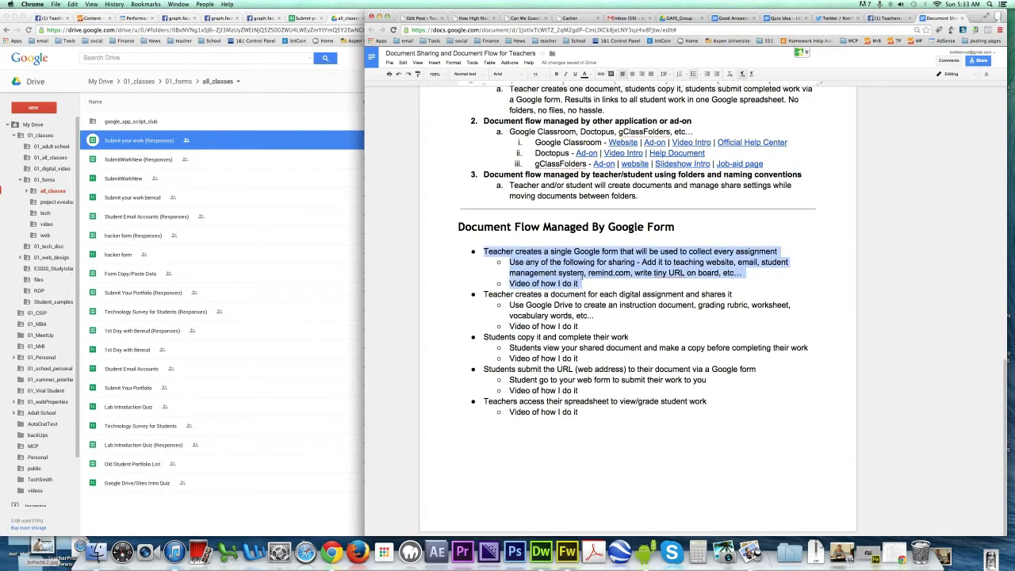
Step: Clear the highlight in the document-flow notes and bring the all_classes Drive folder forward
{"action": "left_click", "coordinate": [584, 283]}
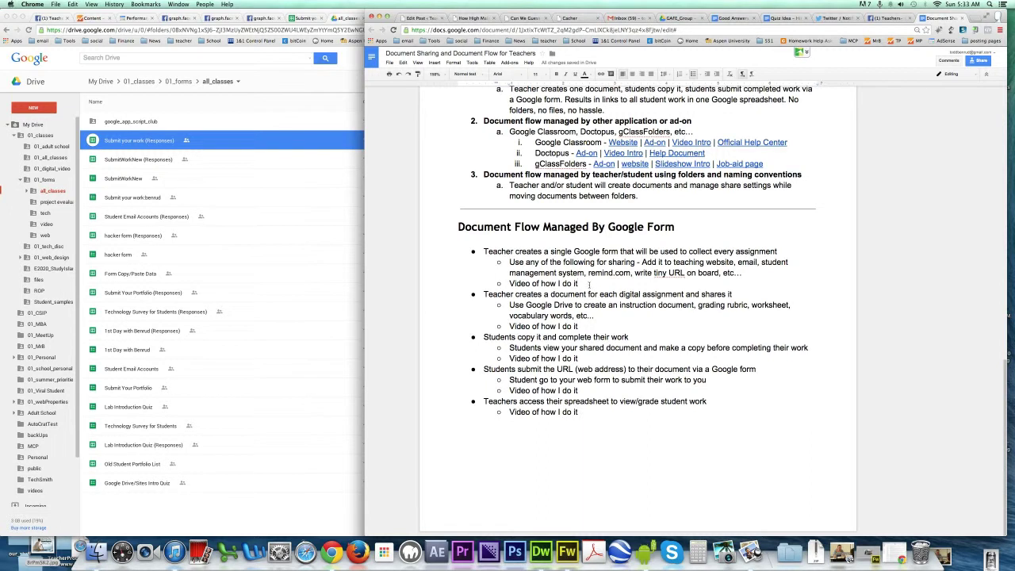
{"action": "left_click", "coordinate": [289, 86]}
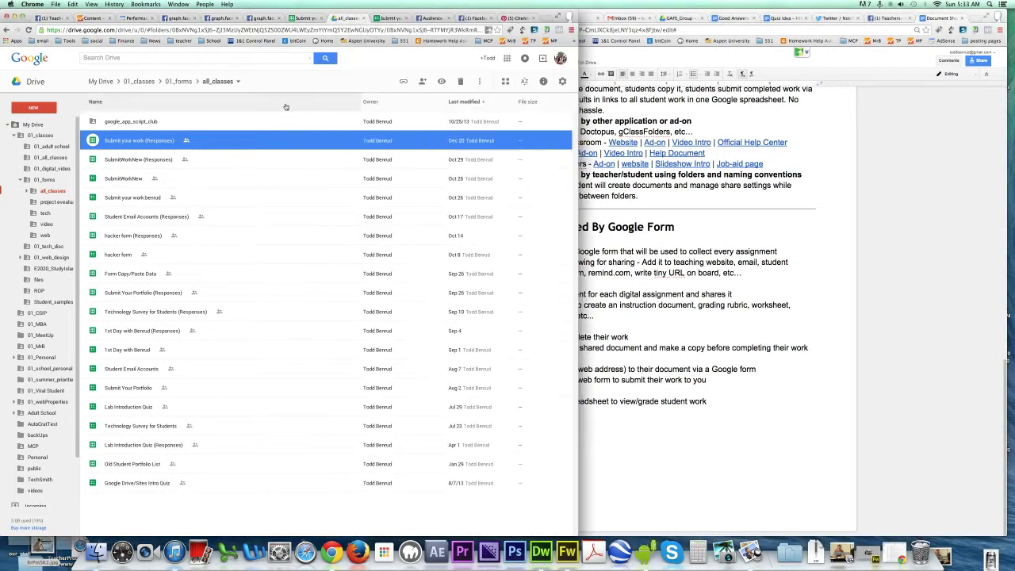
Step: Create a new Google Form inside the shared all_classes folder, confirming the shared-folder prompt
{"action": "left_click", "coordinate": [46, 111]}
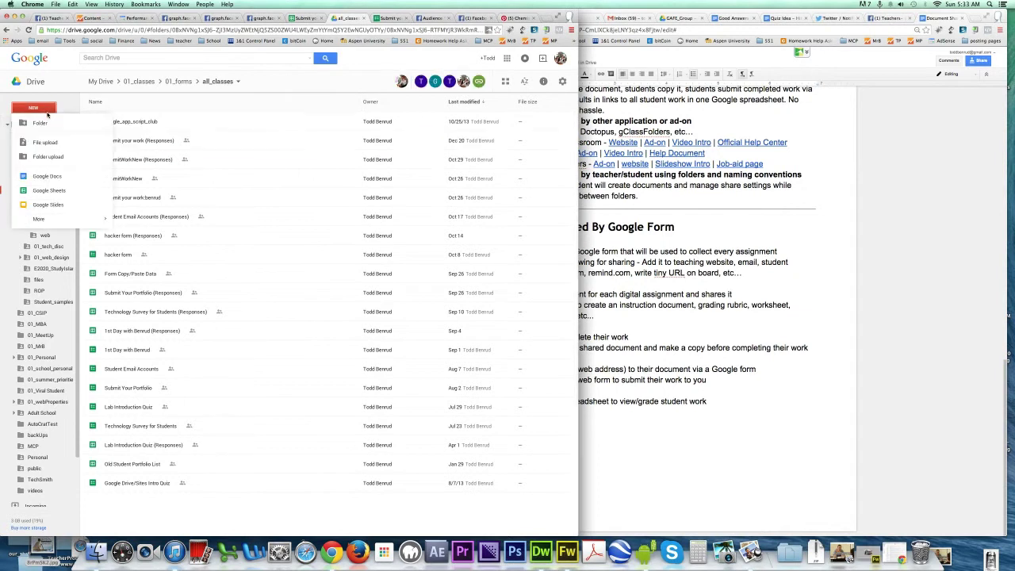
{"action": "mouse_move", "coordinate": [47, 219]}
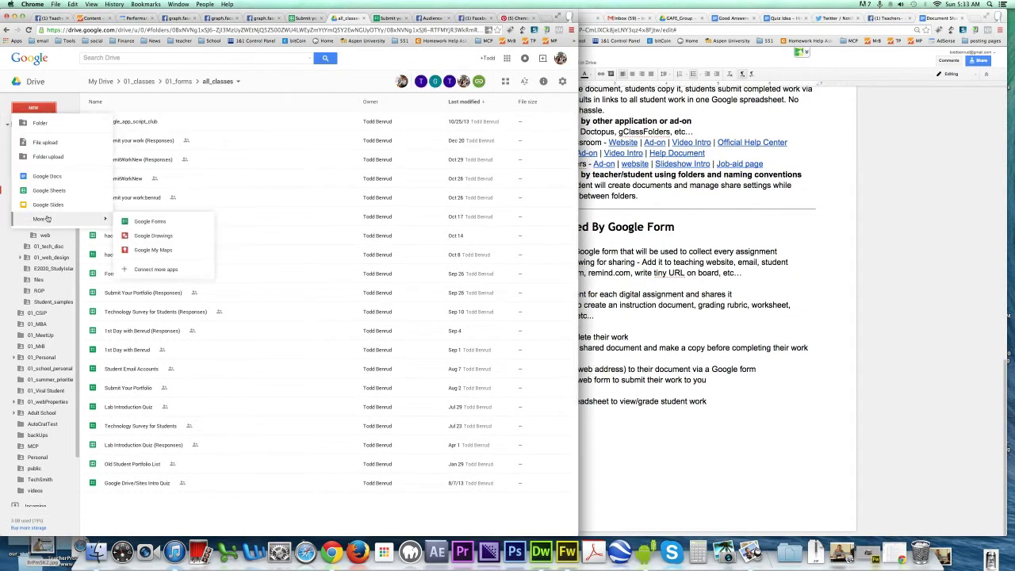
{"action": "left_click", "coordinate": [137, 225]}
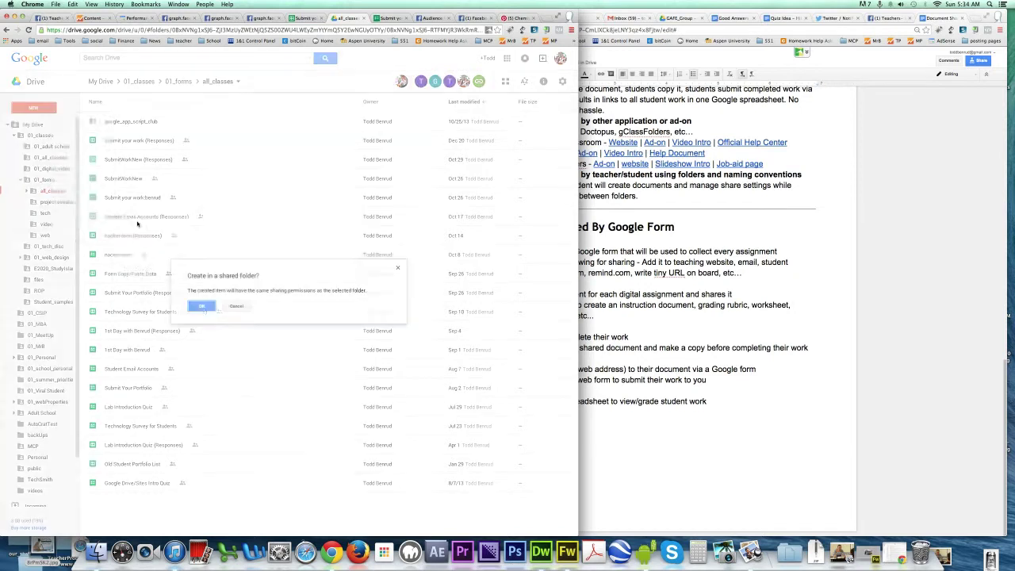
{"action": "left_click", "coordinate": [203, 308]}
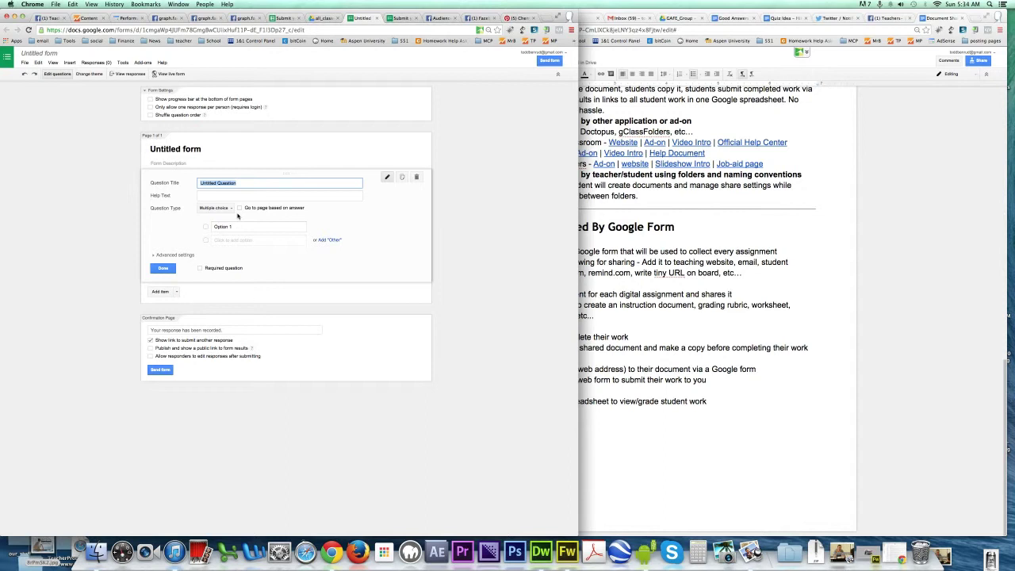
Step: Title the new form 'Student work', then switch to the existing Submit your work form
{"action": "left_click", "coordinate": [188, 152]}
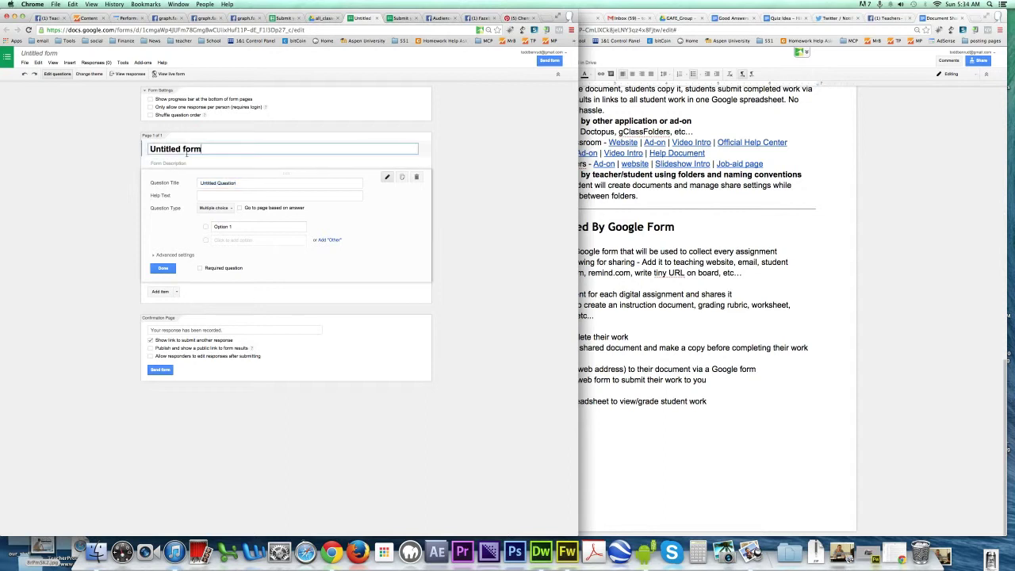
{"action": "triple_click", "coordinate": [243, 146]}
{"action": "type", "text": "Student work"}
{"action": "left_click", "coordinate": [240, 182]}
{"action": "triple_click", "coordinate": [247, 183]}
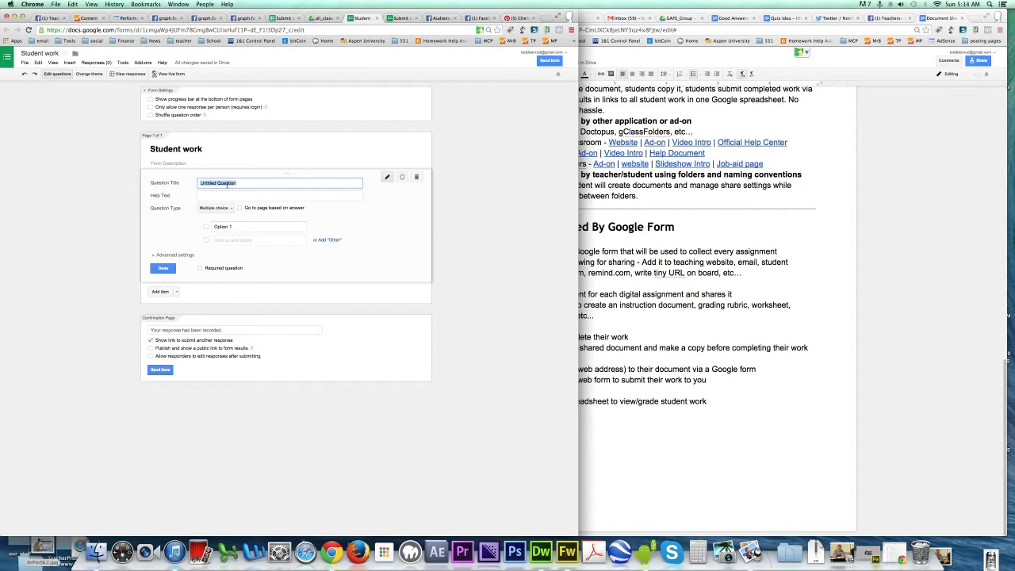
{"action": "left_click", "coordinate": [391, 19]}
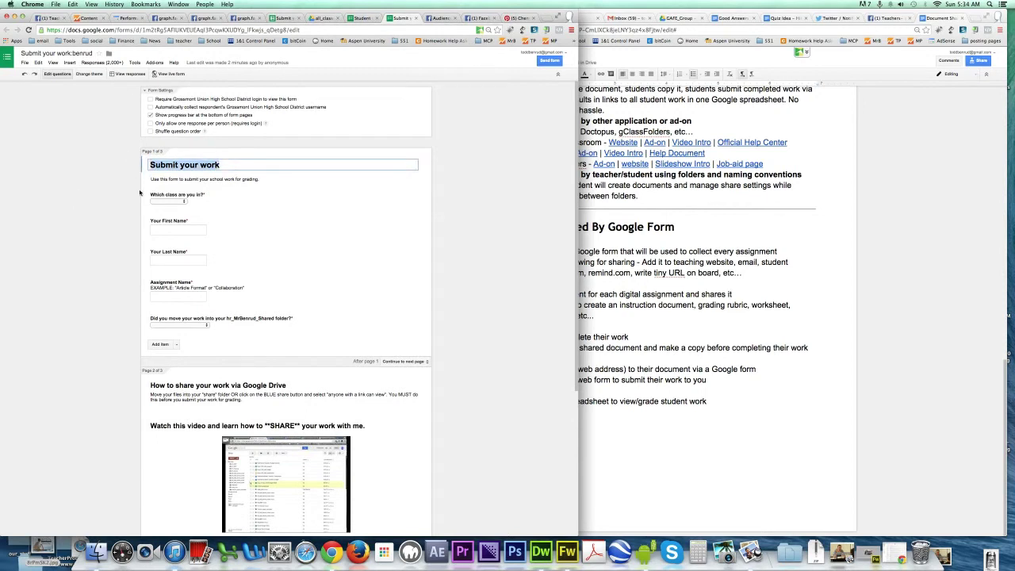
{"action": "left_click", "coordinate": [183, 203]}
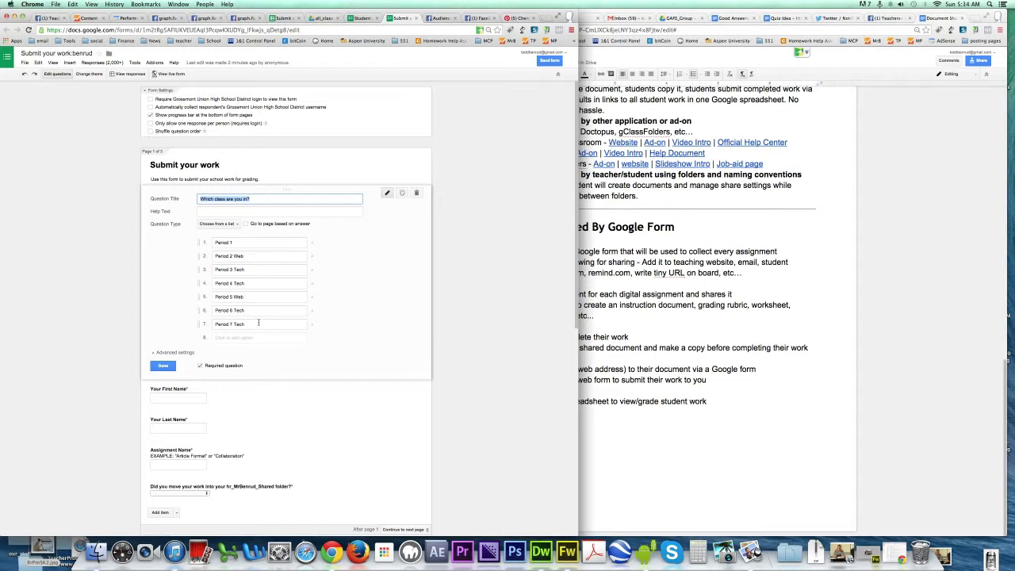
{"action": "left_click", "coordinate": [164, 366]}
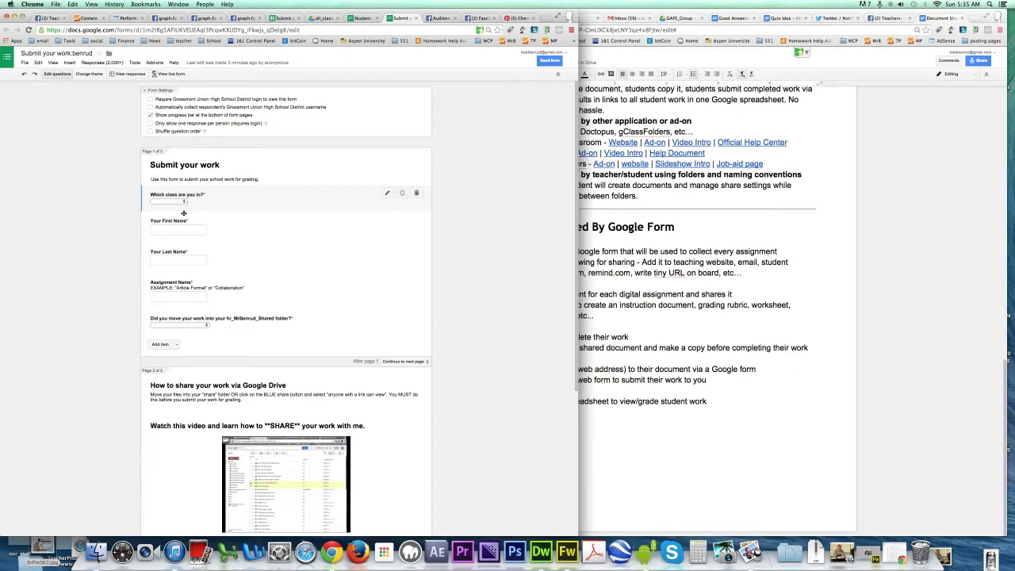
{"action": "left_click", "coordinate": [176, 232]}
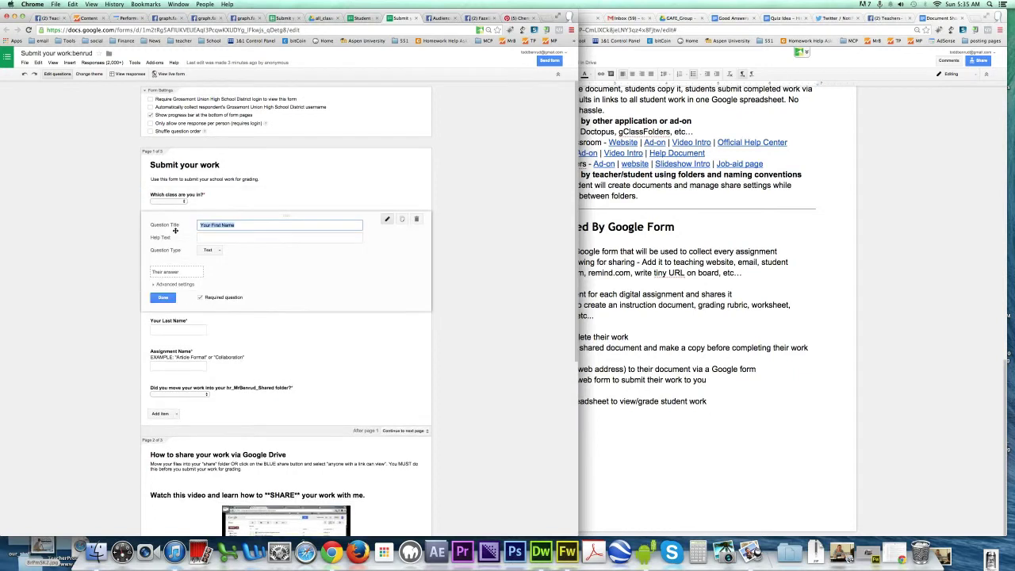
{"action": "left_click", "coordinate": [158, 325]}
{"action": "left_click", "coordinate": [173, 369]}
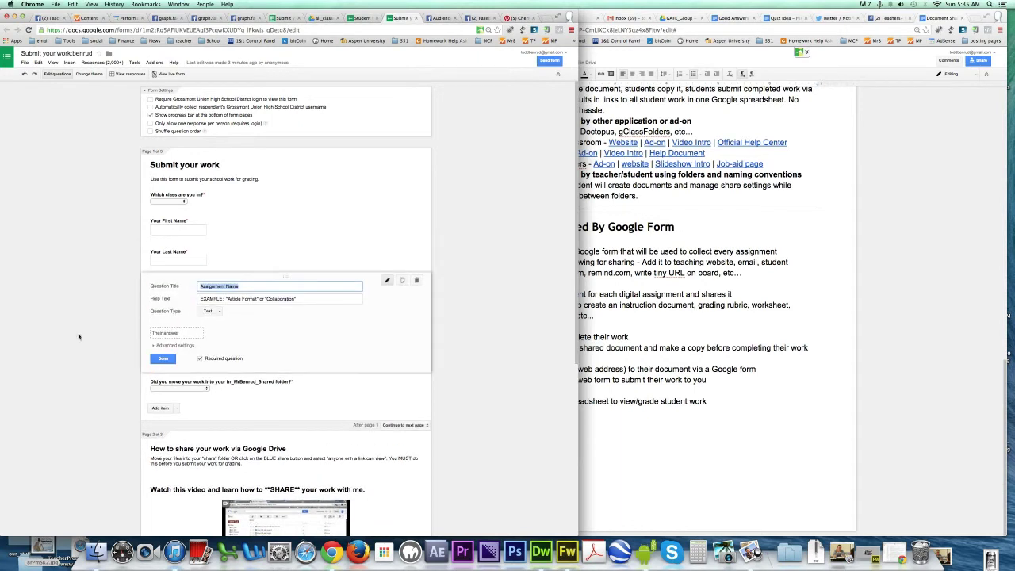
{"action": "left_click", "coordinate": [176, 358]}
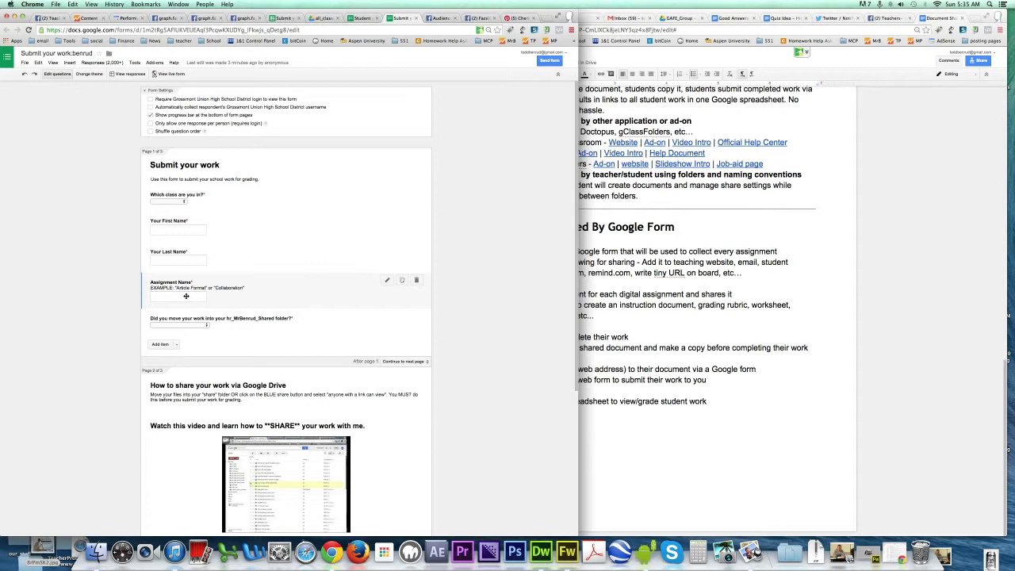
{"action": "scroll", "coordinate": [114, 301], "scroll_direction": "down", "scroll_amount": 2}
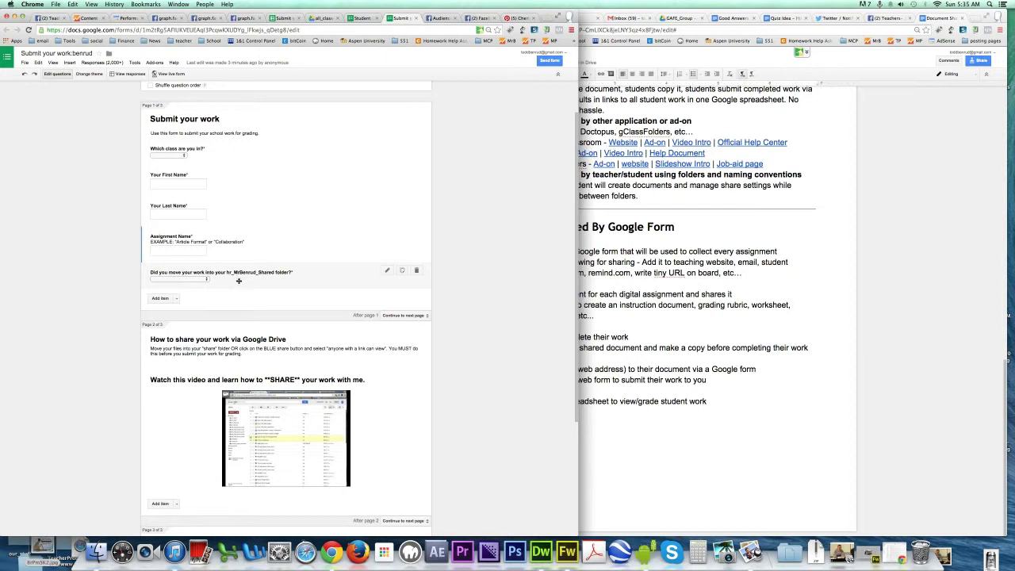
Step: Inspect the shared-folder question's Yes and second answer choices in the editor
{"action": "left_click", "coordinate": [211, 283]}
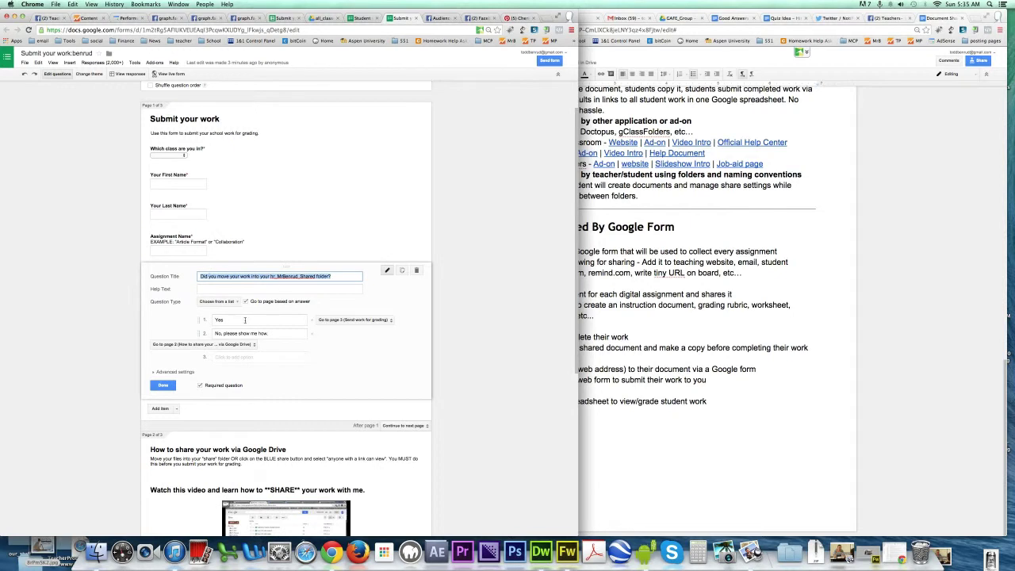
{"action": "left_click", "coordinate": [213, 319]}
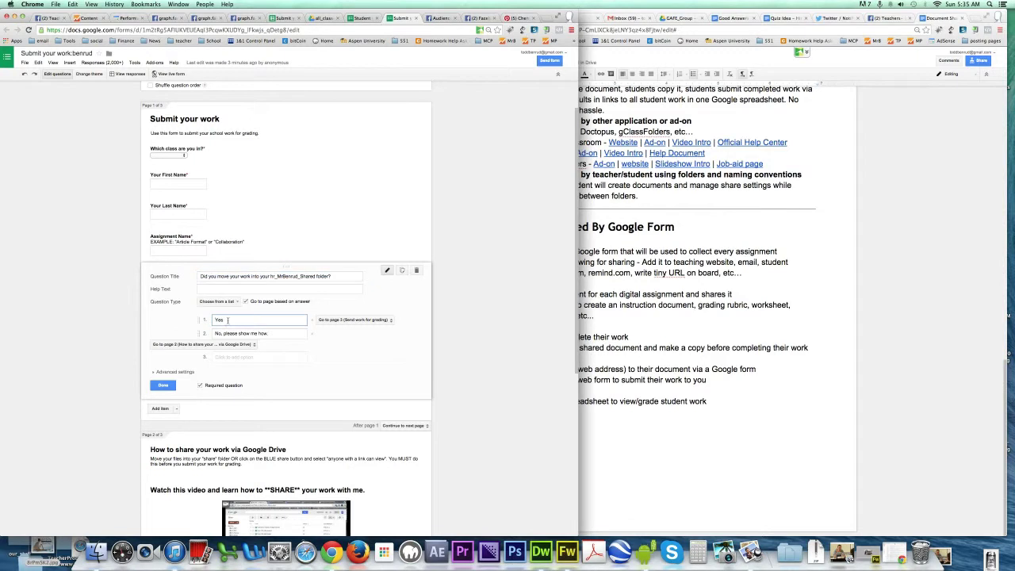
{"action": "left_click_drag", "start_coordinate": [274, 334], "coordinate": [214, 334]}
{"action": "left_click", "coordinate": [222, 334]}
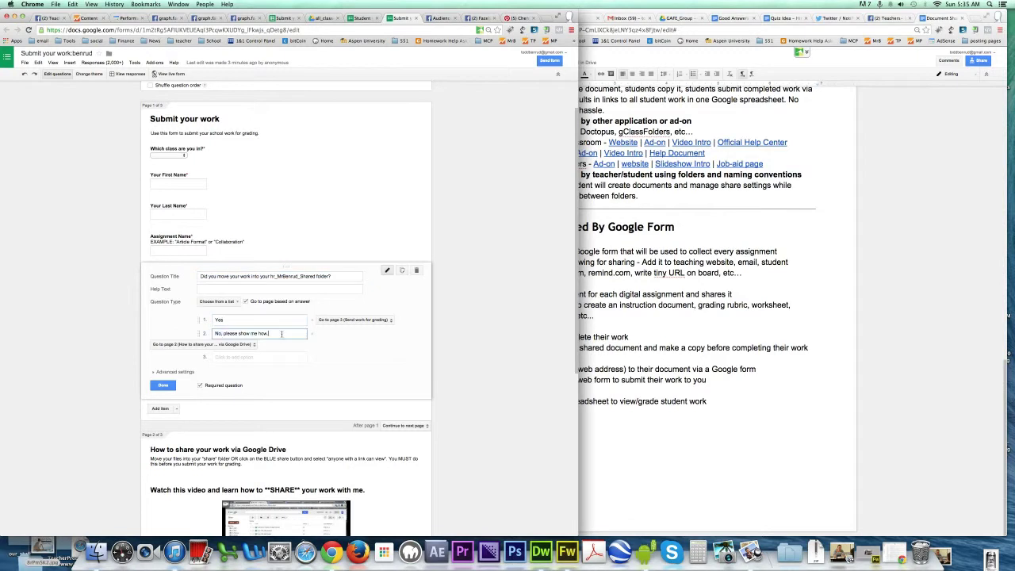
{"action": "left_click", "coordinate": [164, 385]}
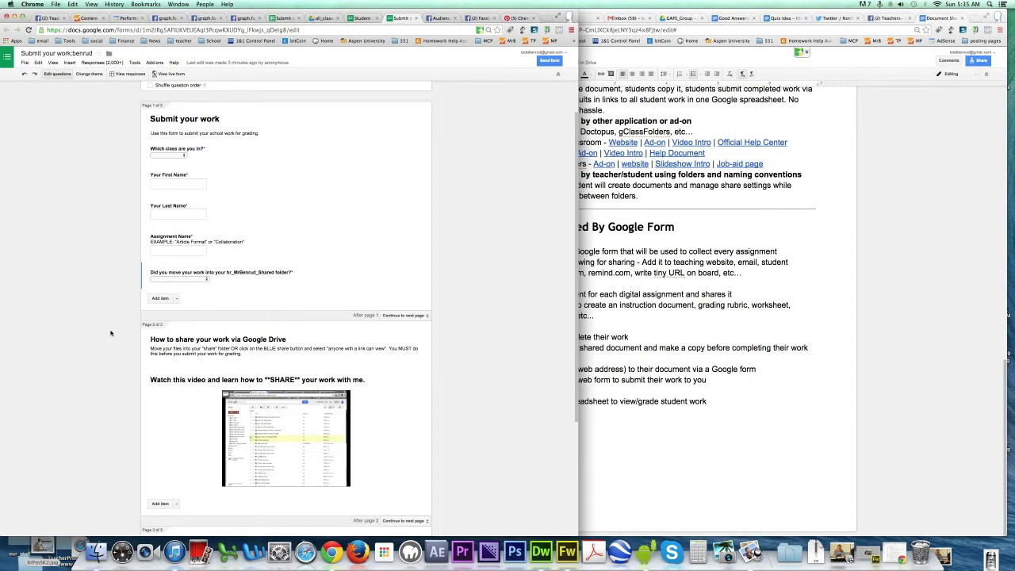
Step: Scroll through the form's pages and open its live respondent view
{"action": "scroll", "coordinate": [261, 397], "scroll_direction": "down", "scroll_amount": 1}
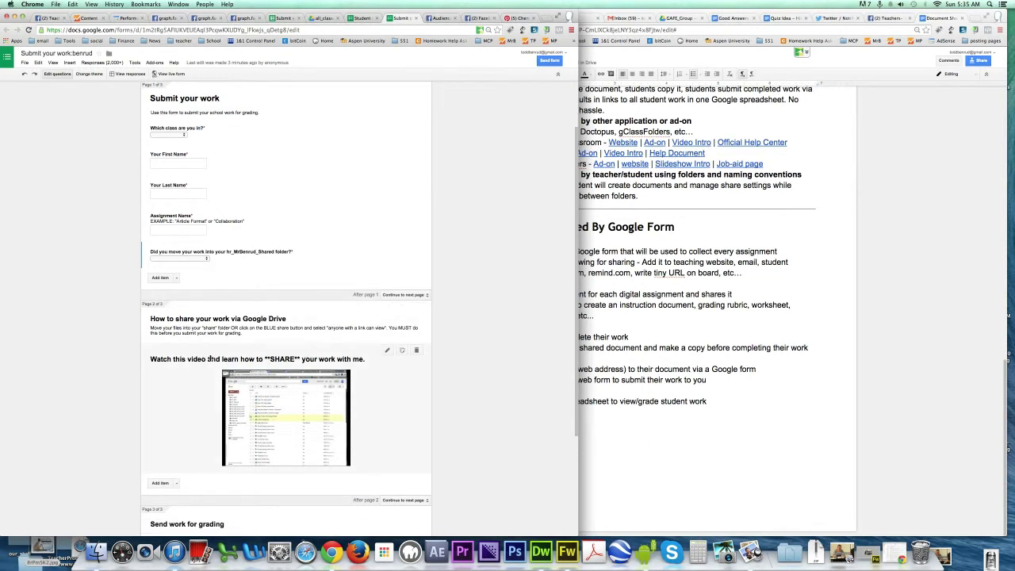
{"action": "scroll", "coordinate": [278, 420], "scroll_direction": "down", "scroll_amount": 1}
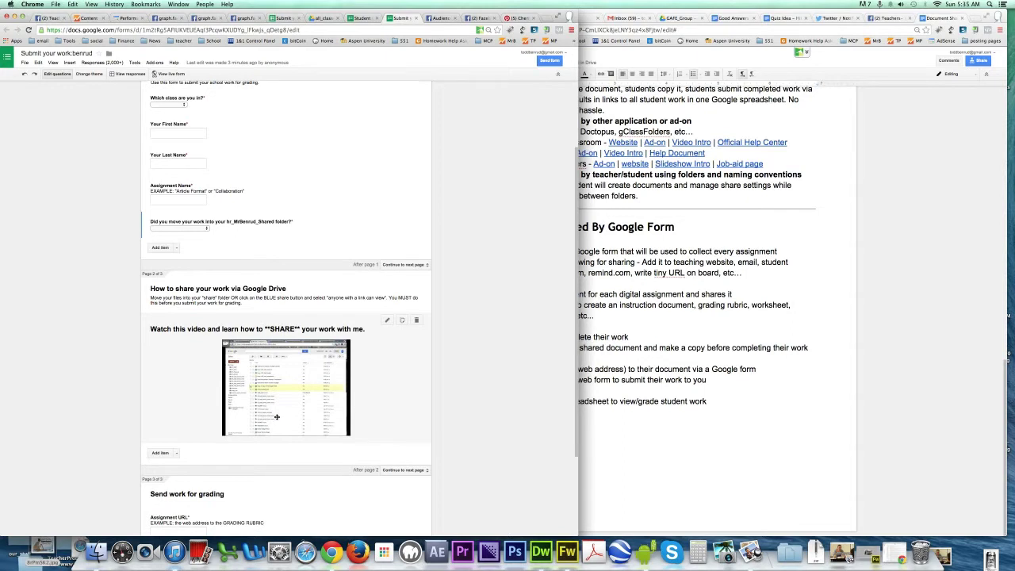
{"action": "scroll", "coordinate": [276, 416], "scroll_direction": "down", "scroll_amount": 3}
{"action": "scroll", "coordinate": [276, 416], "scroll_direction": "down", "scroll_amount": 1}
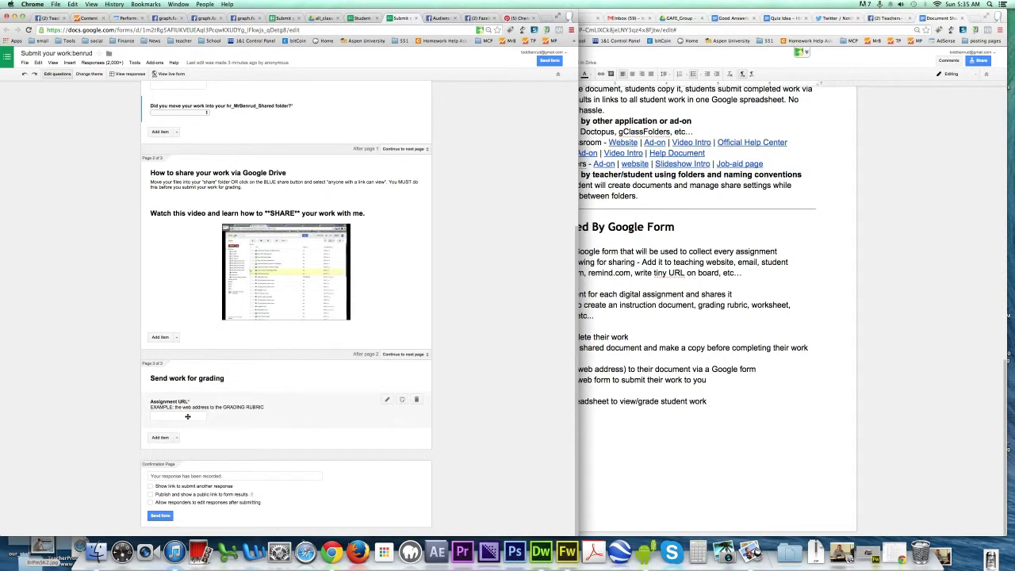
{"action": "left_click", "coordinate": [322, 32]}
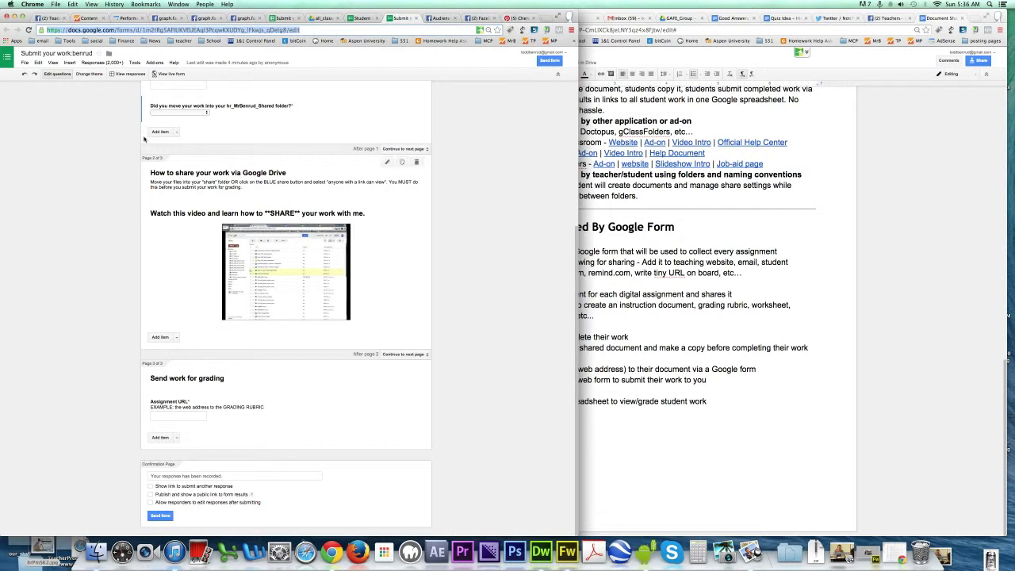
{"action": "left_click", "coordinate": [184, 75]}
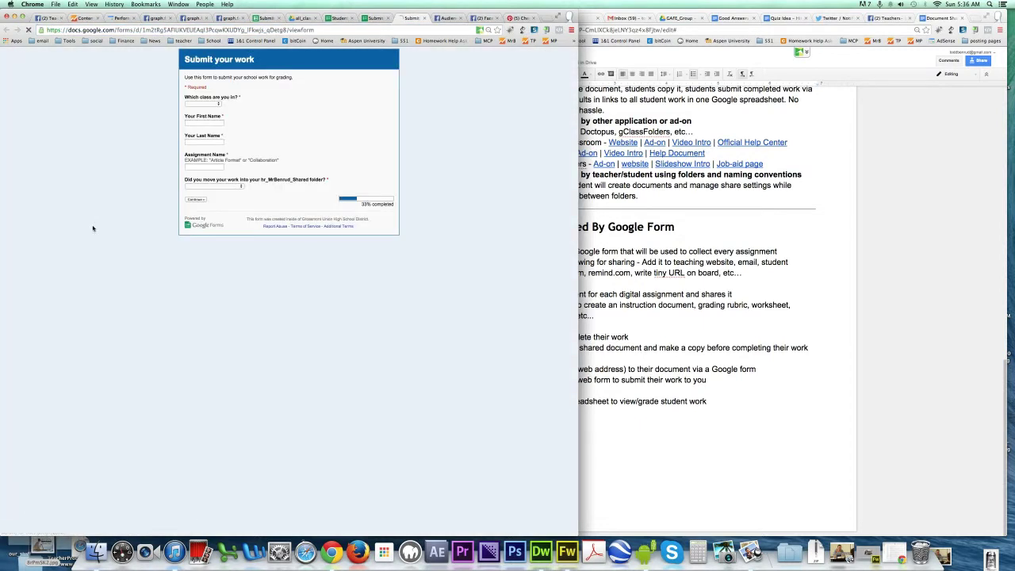
Step: Answer Period 3 Tech, the student's first and last name, and assignment About Me
{"action": "left_click", "coordinate": [203, 103]}
{"action": "left_click", "coordinate": [212, 120]}
{"action": "left_click", "coordinate": [207, 124]}
{"action": "key", "text": "Tab"}
{"action": "key", "text": "Tab"}
{"action": "type", "text": "About"}
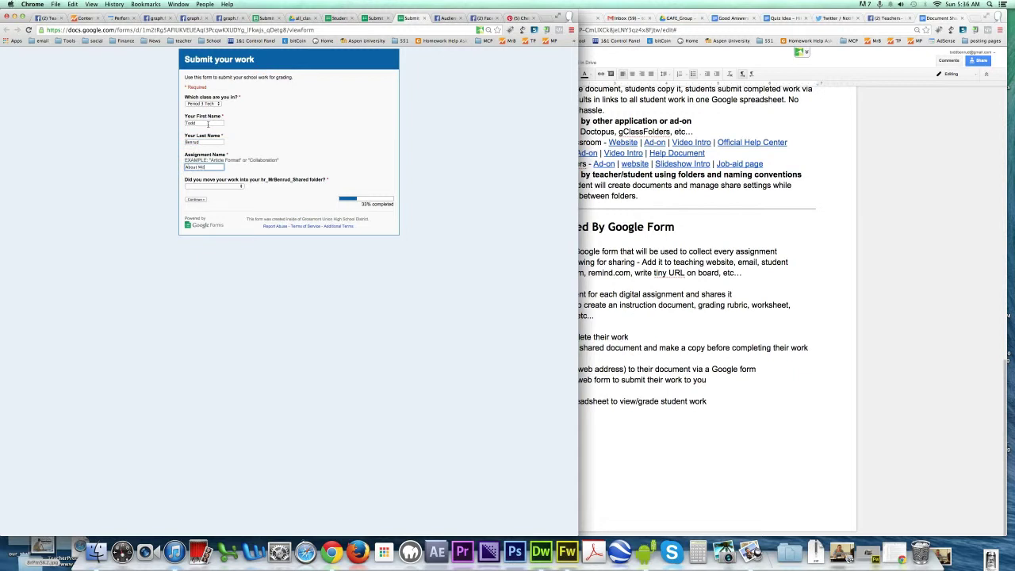
{"action": "type", "text": " Me"}
Step: Answer Yes to the shared-folder question and continue to the Assignment URL page
{"action": "left_click", "coordinate": [232, 185]}
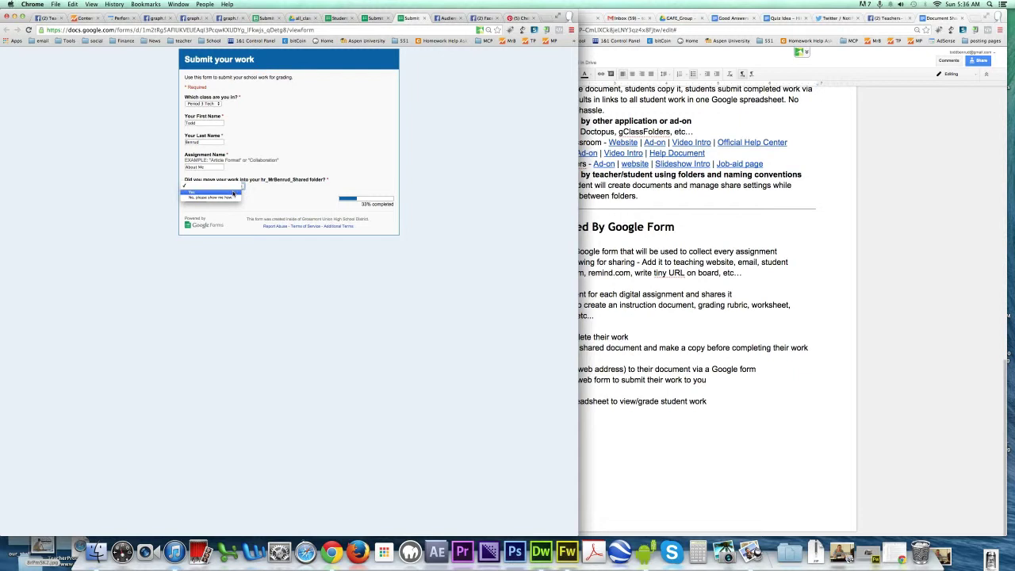
{"action": "left_click", "coordinate": [233, 192]}
{"action": "left_click", "coordinate": [196, 203]}
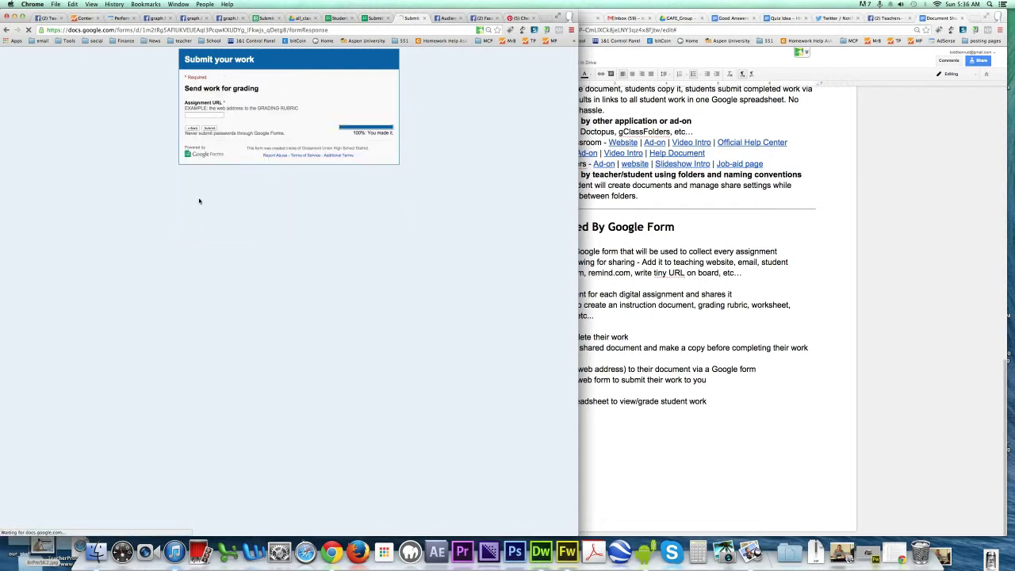
{"action": "left_click", "coordinate": [210, 115]}
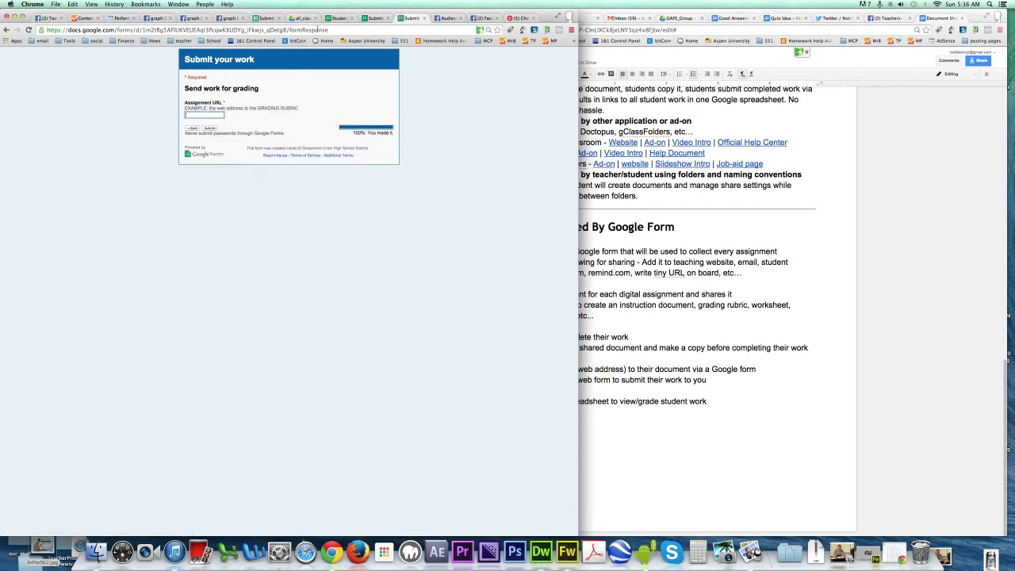
{"action": "left_click", "coordinate": [651, 115]}
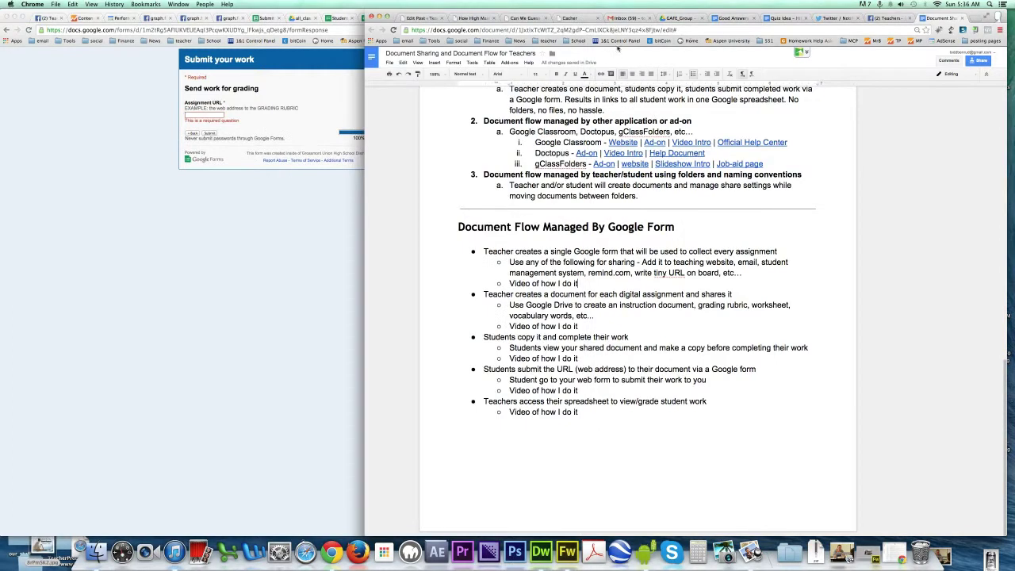
Step: Copy the Google Doc's web address and paste it into the Assignment URL answer
{"action": "left_click", "coordinate": [682, 31]}
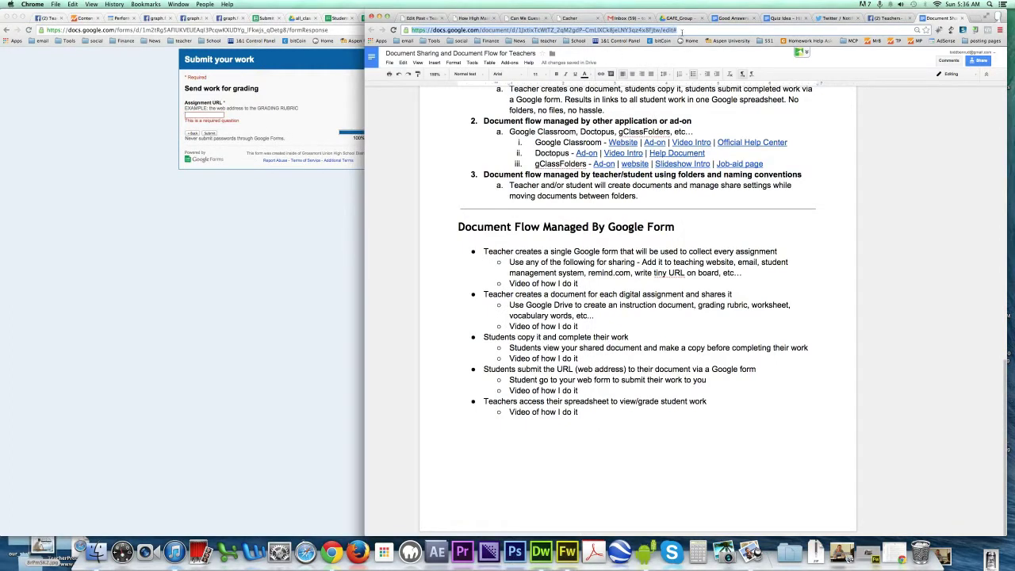
{"action": "right_click", "coordinate": [672, 31]}
{"action": "left_click", "coordinate": [346, 159]}
{"action": "right_click", "coordinate": [203, 116]}
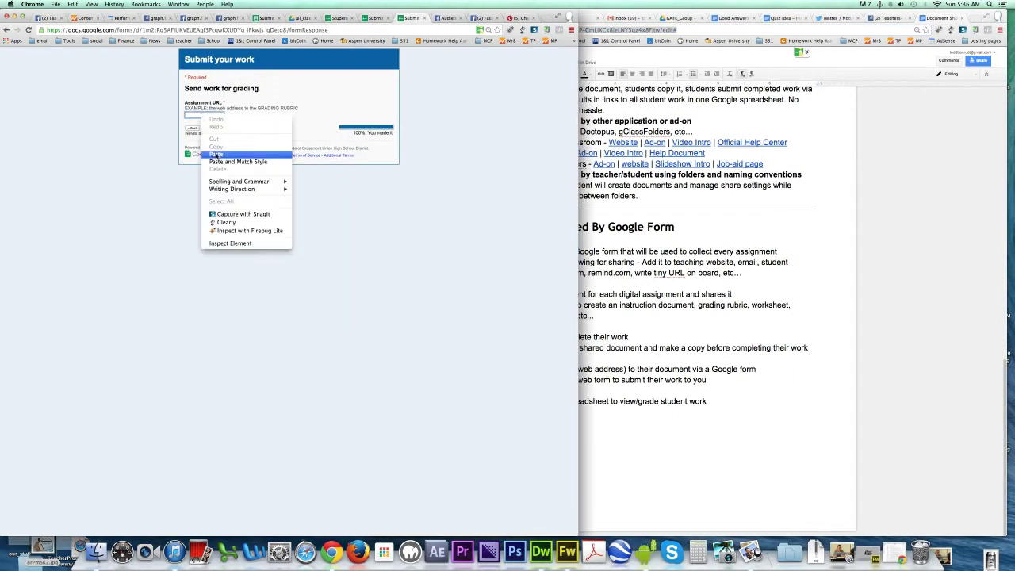
{"action": "left_click", "coordinate": [215, 154]}
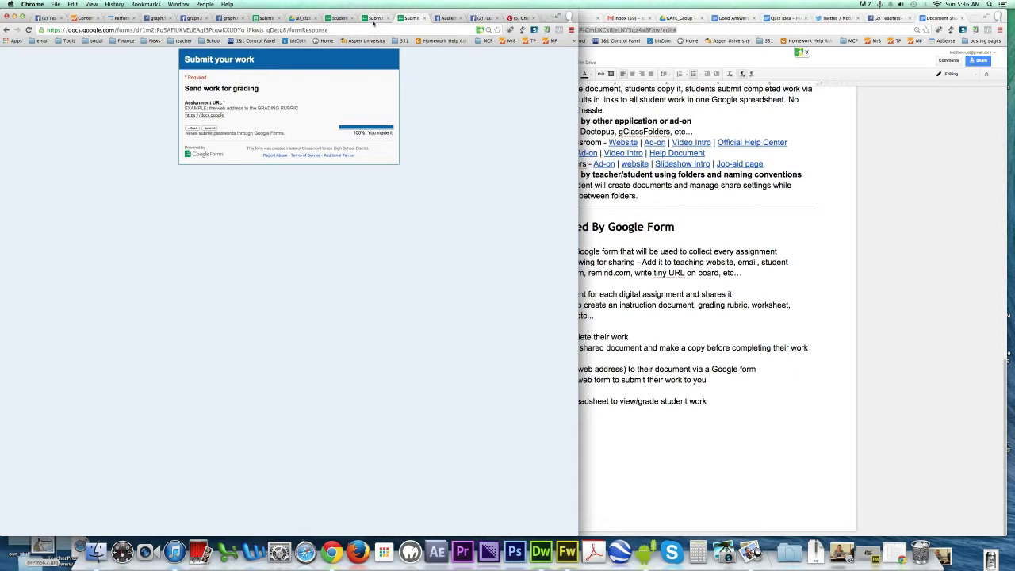
Step: Show the Period2 sheet of the responses spreadsheet
{"action": "left_click", "coordinate": [261, 18]}
{"action": "left_click", "coordinate": [88, 530]}
{"action": "left_click_drag", "start_coordinate": [577, 119], "coordinate": [572, 503]}
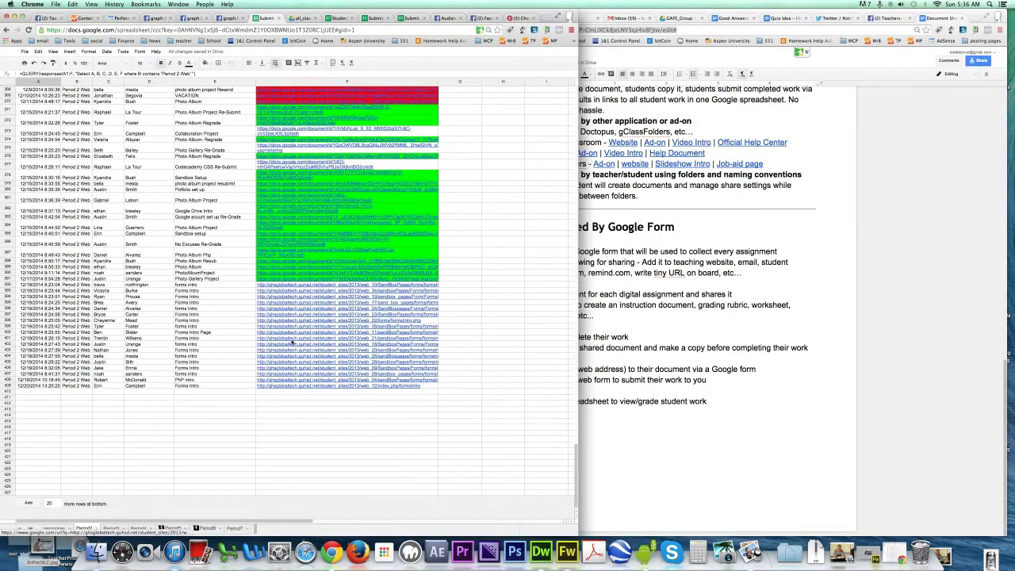
Step: Open the submitted link in cell F393, close it, and return to the Docs notes
{"action": "left_click", "coordinate": [287, 290]}
{"action": "left_click", "coordinate": [301, 296]}
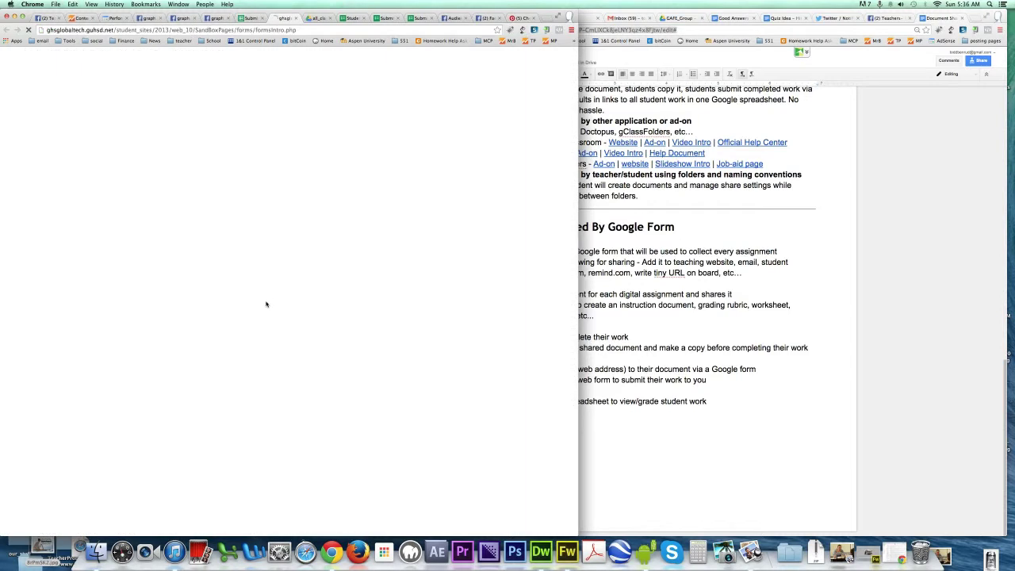
{"action": "key", "text": "super+w"}
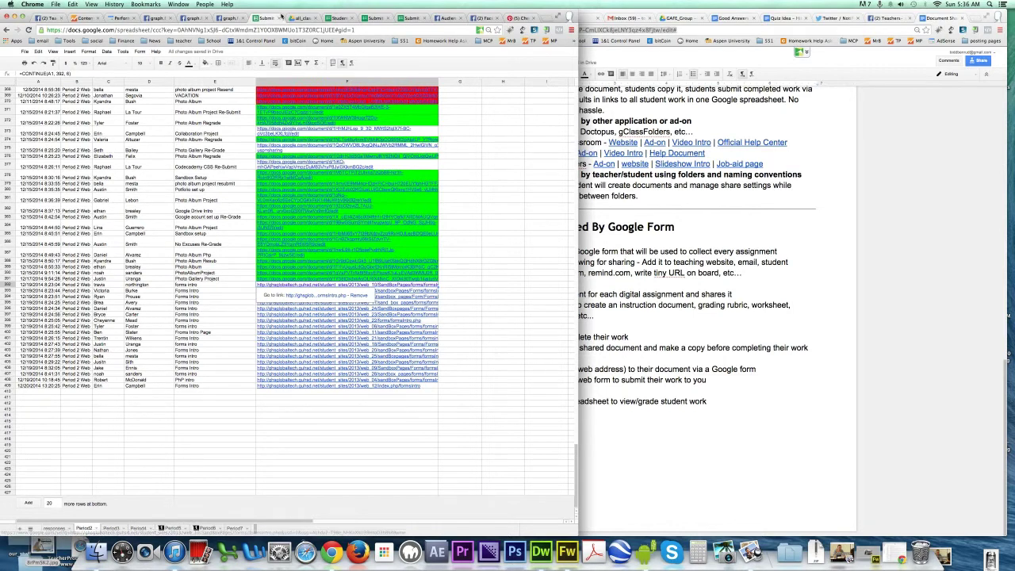
{"action": "left_click", "coordinate": [626, 264]}
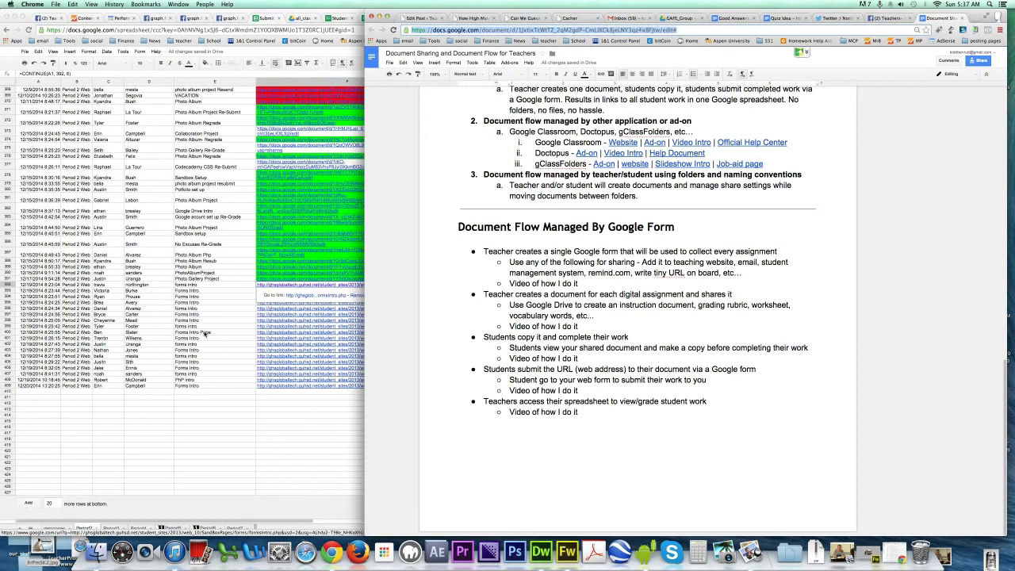
{"action": "scroll", "coordinate": [205, 333], "scroll_direction": "up", "scroll_amount": 3}
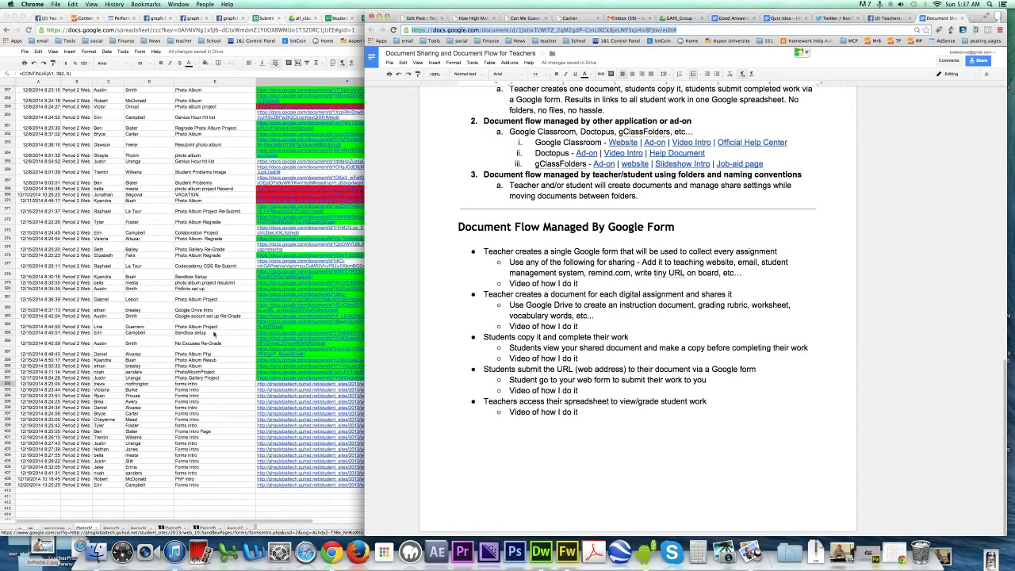